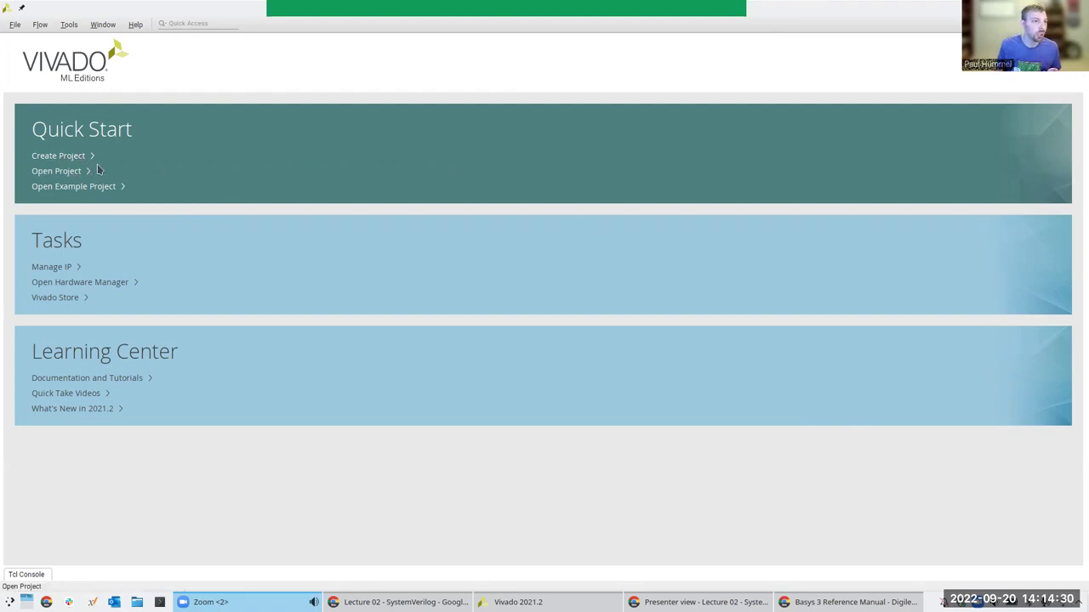
# - Start a new project and name it VivadoDemo
pyautogui.click(54, 156)
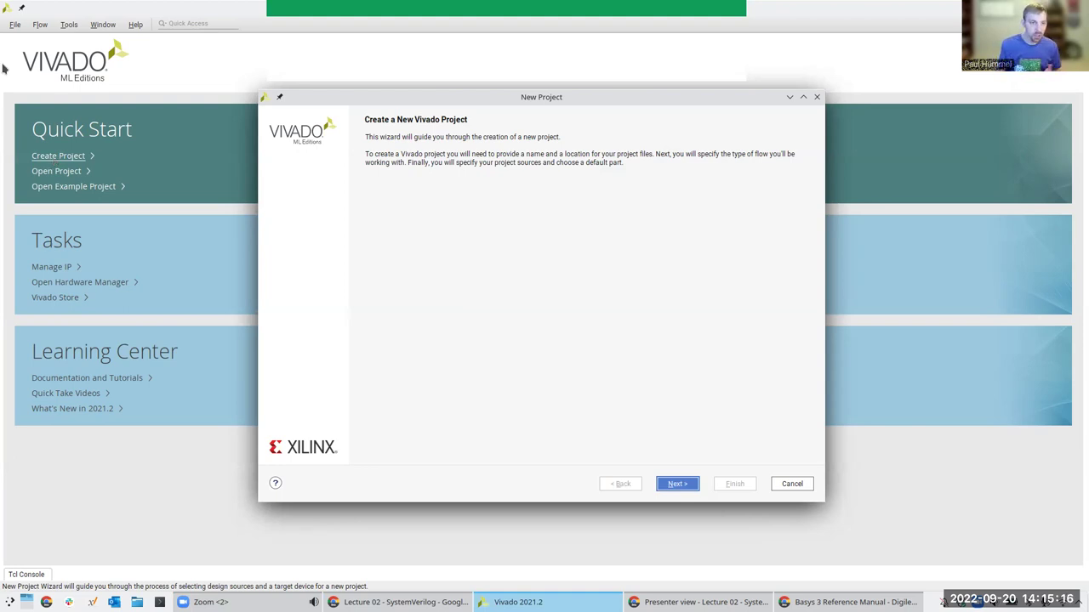
pyautogui.click(669, 483)
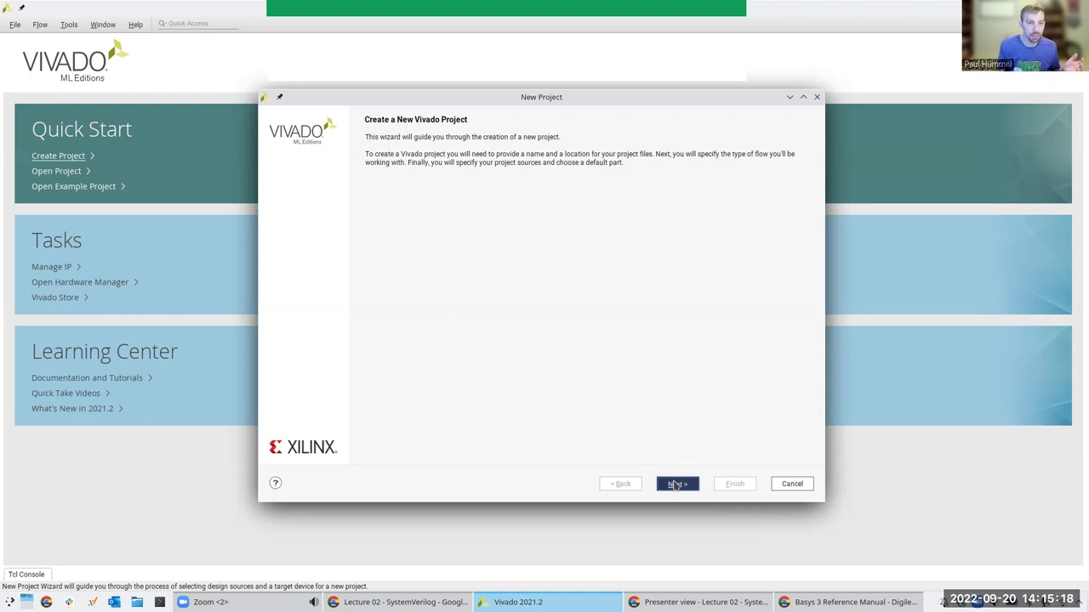
pyautogui.click(427, 171)
pyautogui.doubleClick(427, 171)
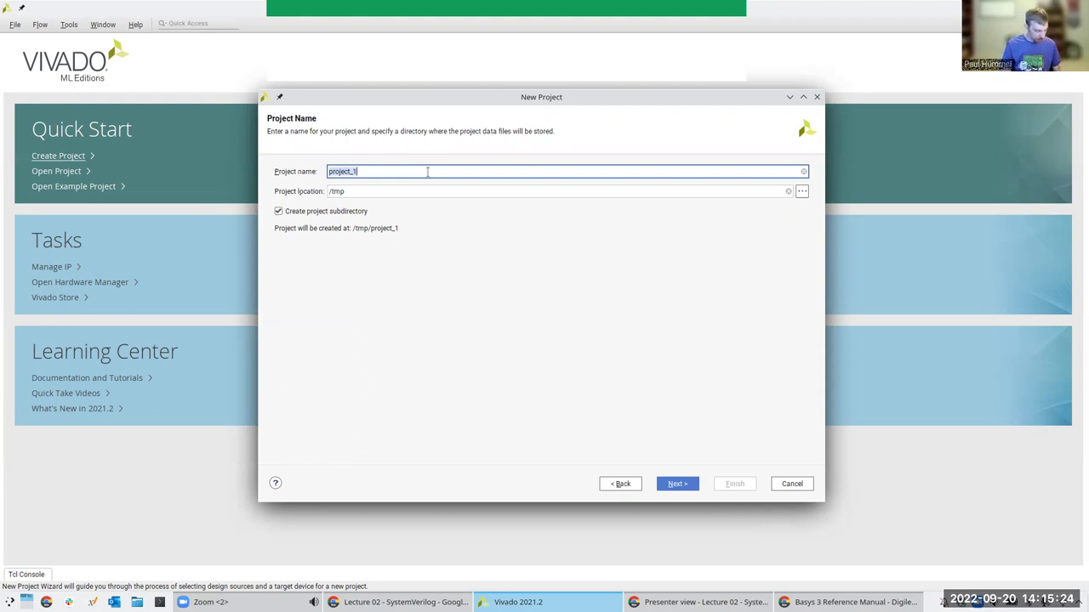
pyautogui.write('VivadoDemo')
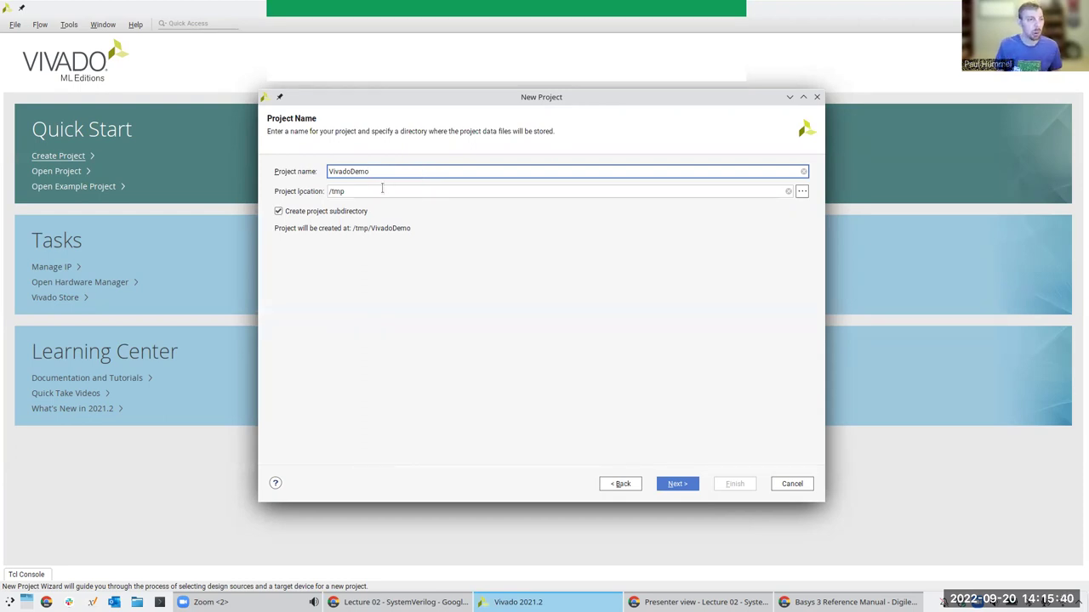
# - Browse for the project location and go to the home directory
pyautogui.click(355, 190)
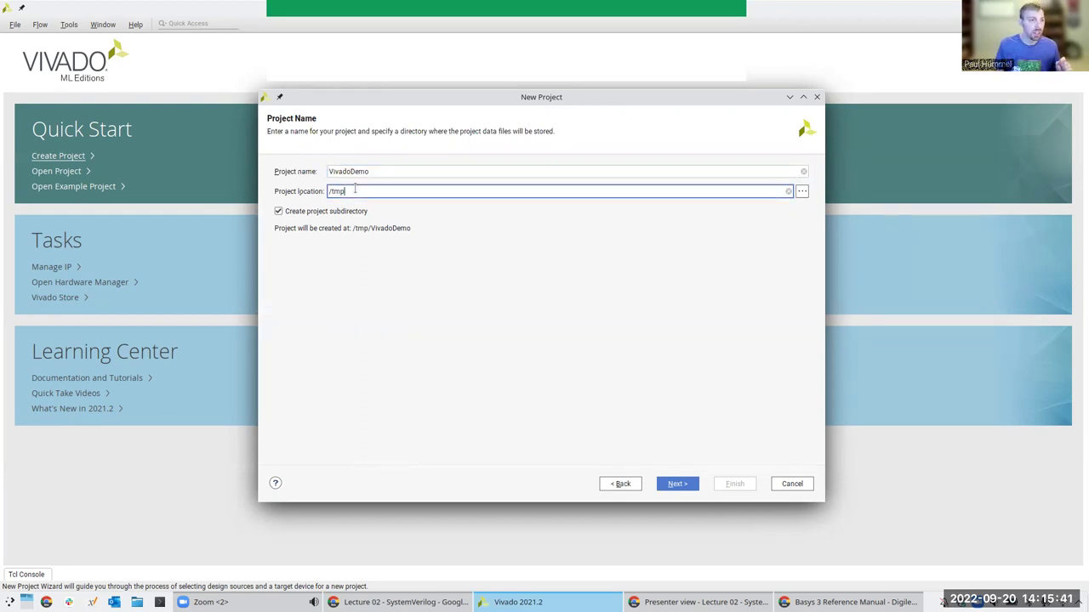
pyautogui.click(800, 193)
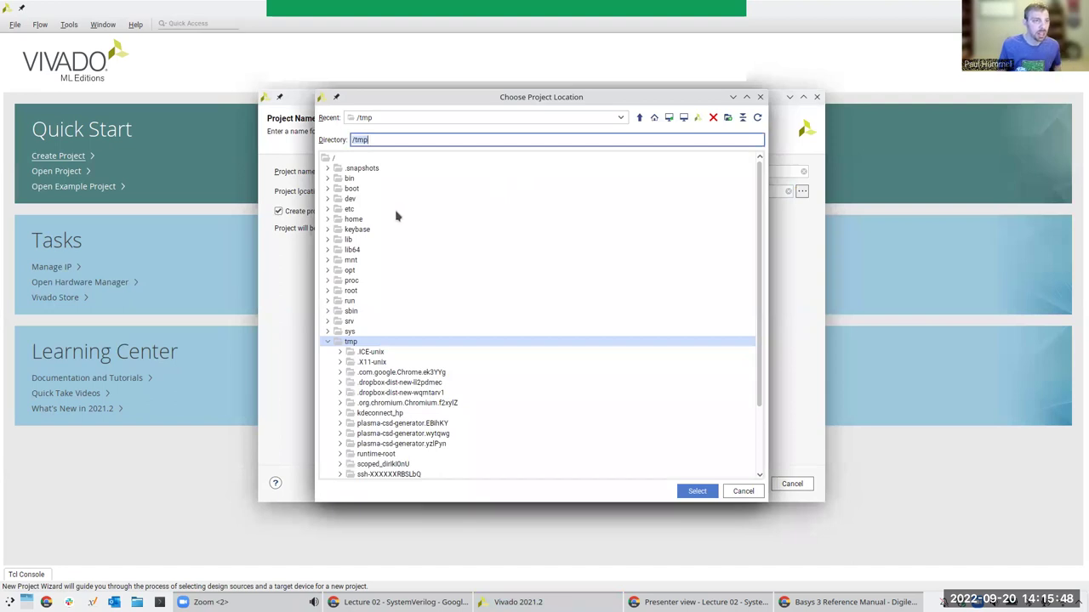
pyautogui.scroll(-3, 377, 258)
pyautogui.scroll(3, 427, 287)
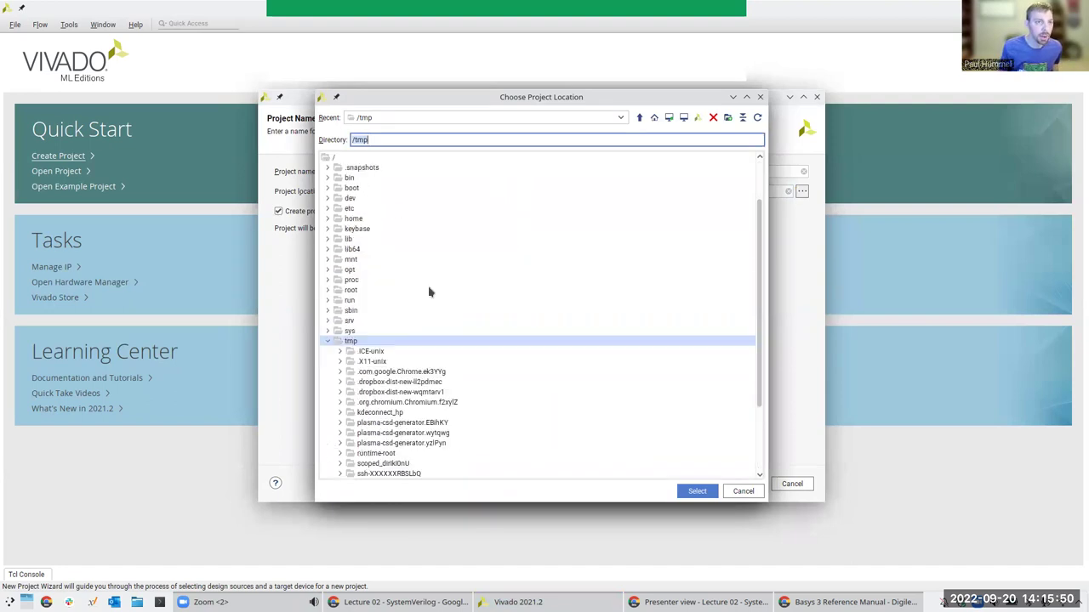
pyautogui.click(654, 119)
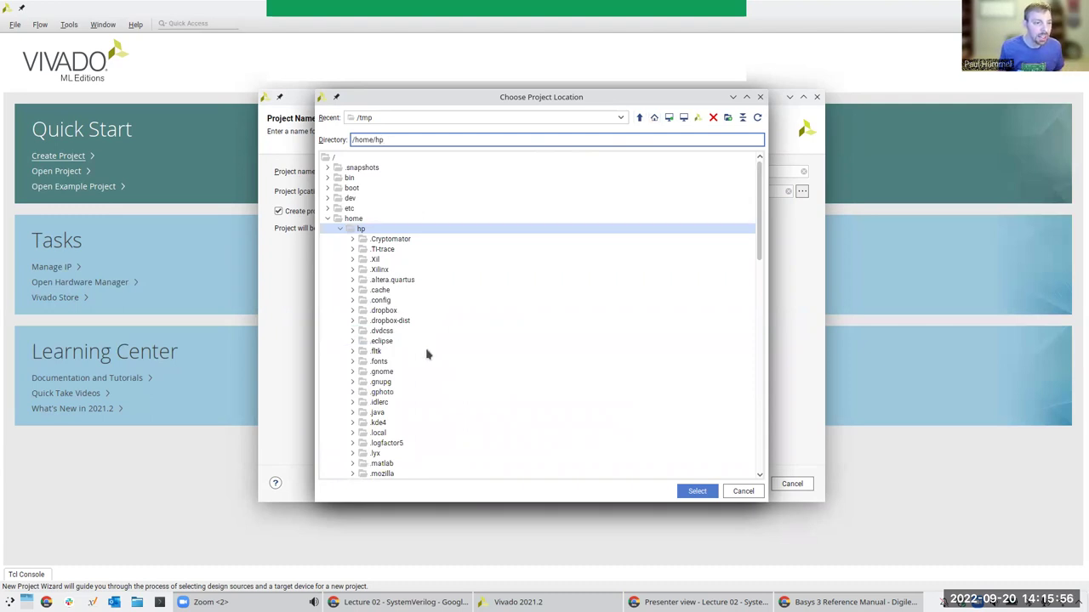
pyautogui.scroll(-5, 423, 353)
pyautogui.scroll(5, 416, 367)
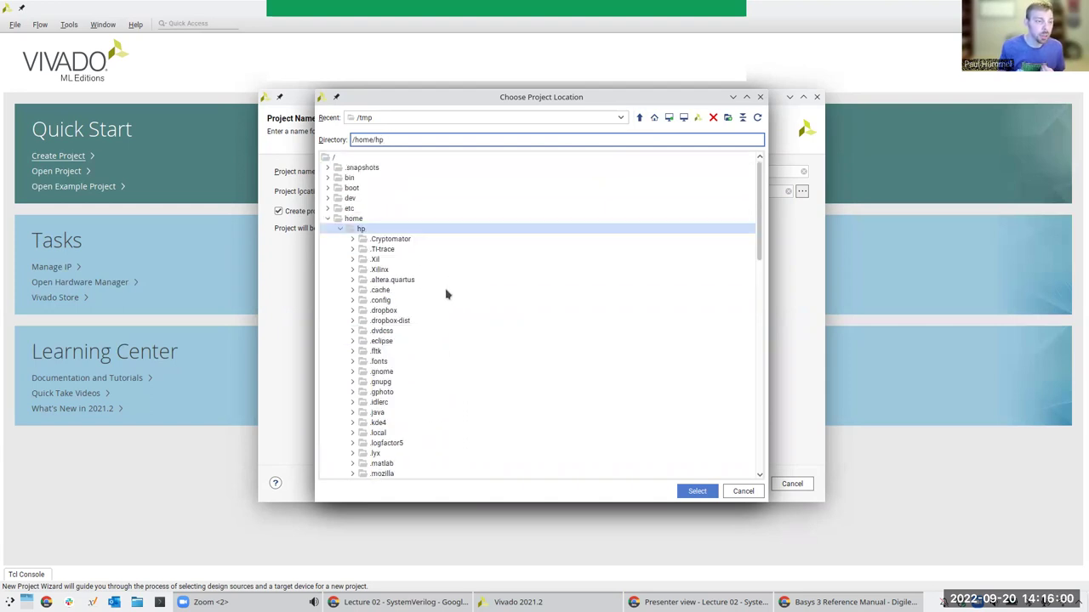
# - Set the project location to the Dropbox/CalPoly/workspaces/vivado folder inside the home directory
pyautogui.scroll(-6, 449, 297)
pyautogui.scroll(-8, 449, 299)
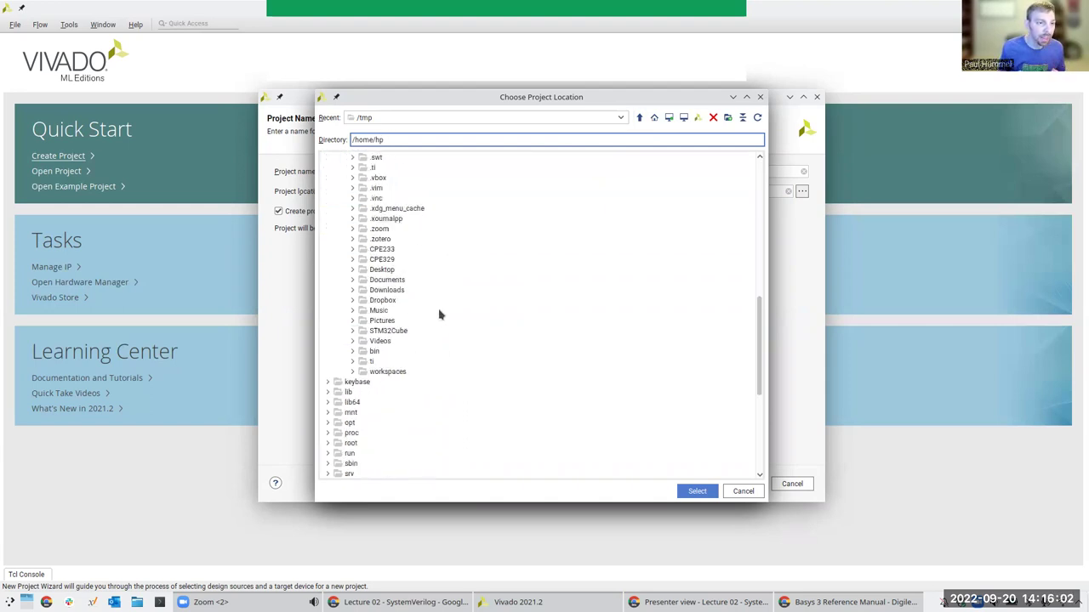
pyautogui.click(352, 301)
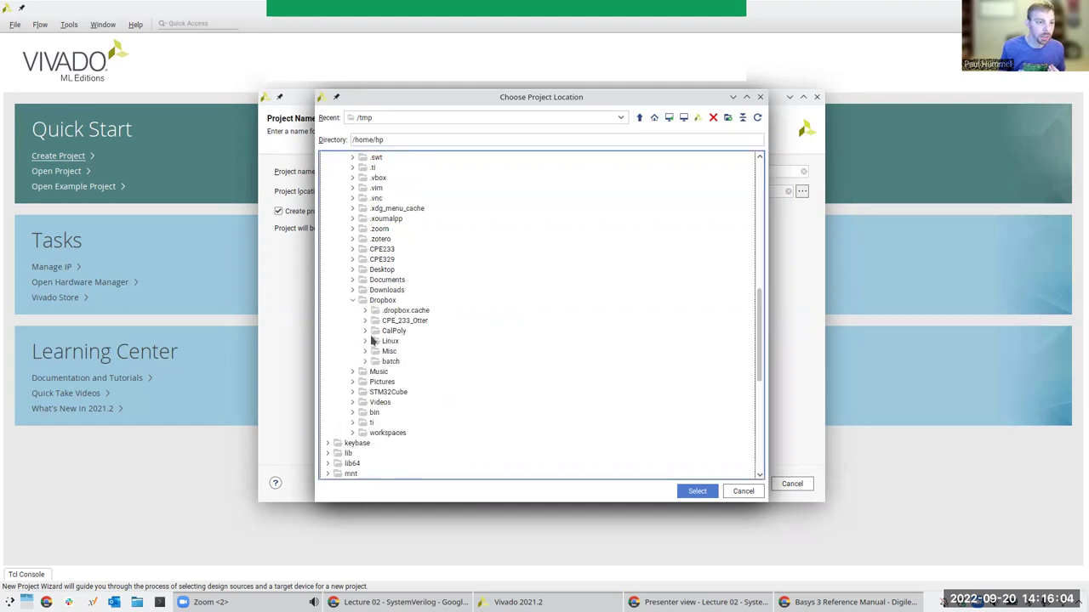
pyautogui.click(365, 331)
pyautogui.click(406, 425)
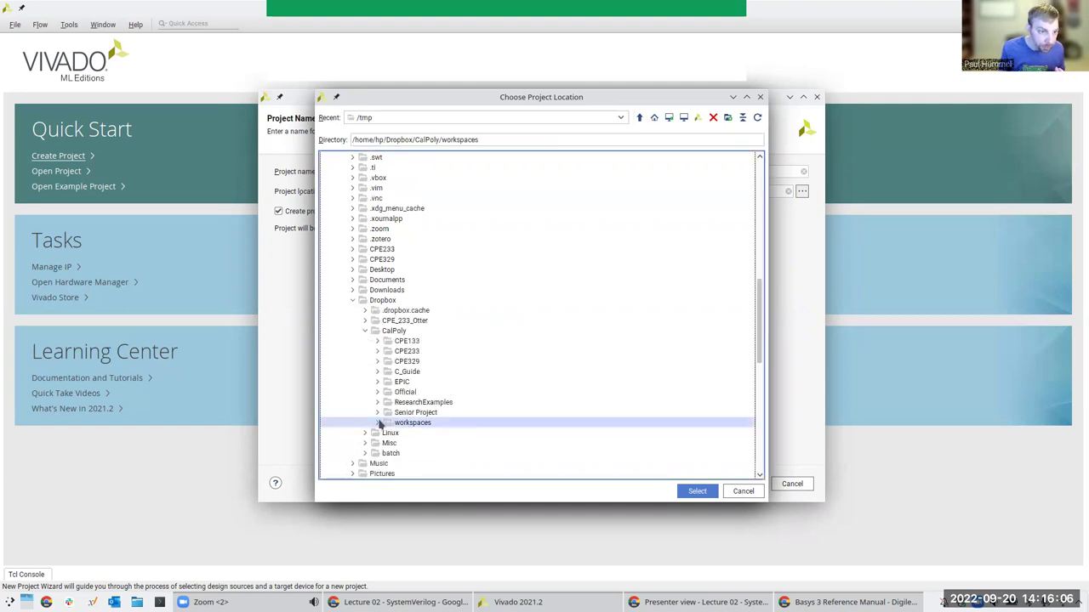
pyautogui.click(378, 422)
pyautogui.scroll(-1, 435, 438)
pyautogui.click(417, 442)
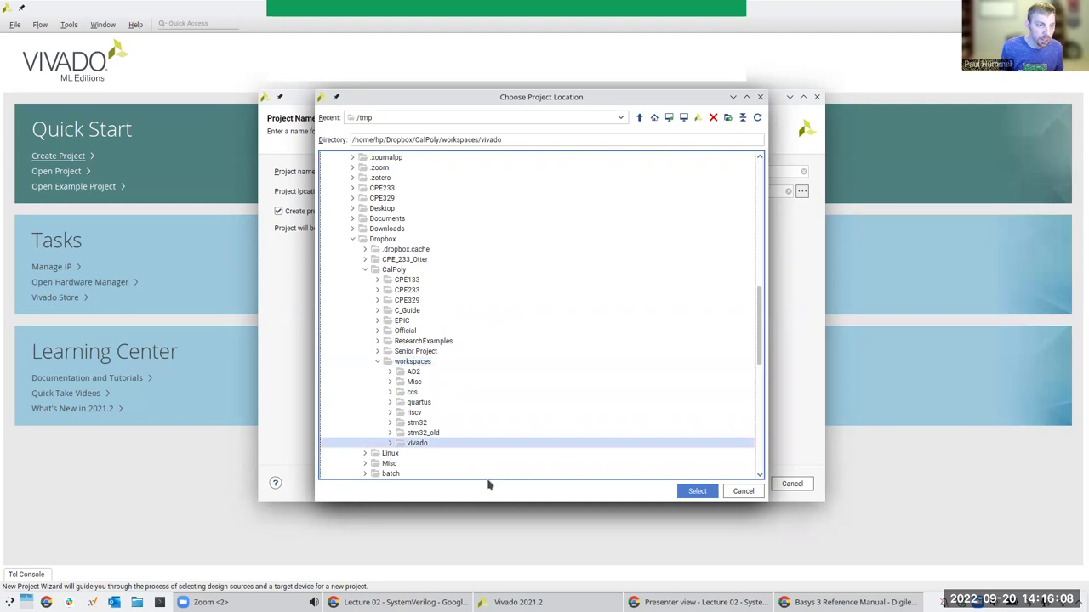
pyautogui.click(698, 490)
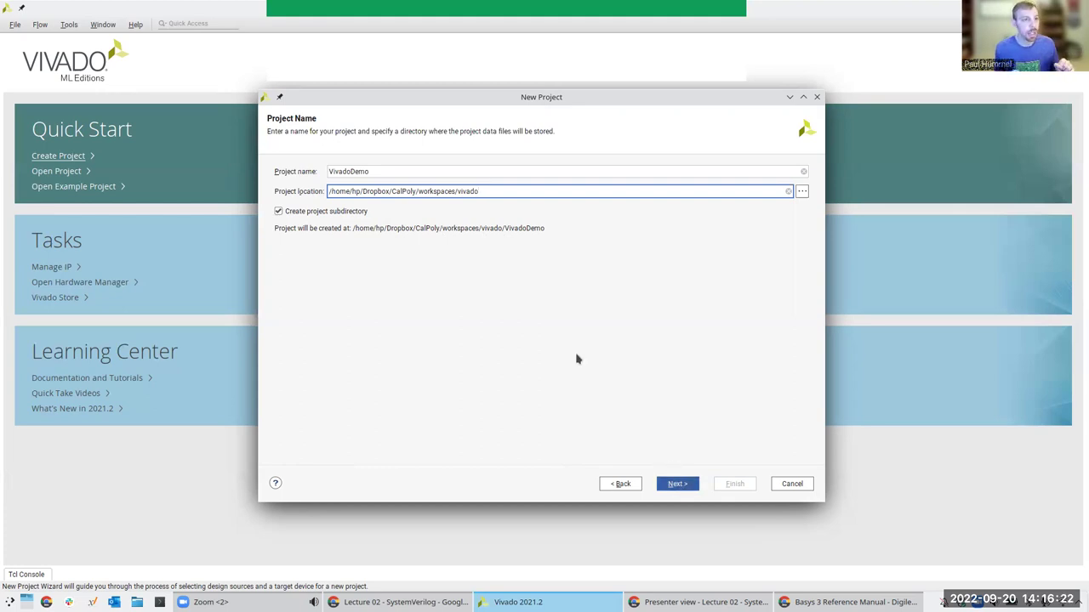
# - Make it an RTL project with no sources specified at this time
pyautogui.click(671, 488)
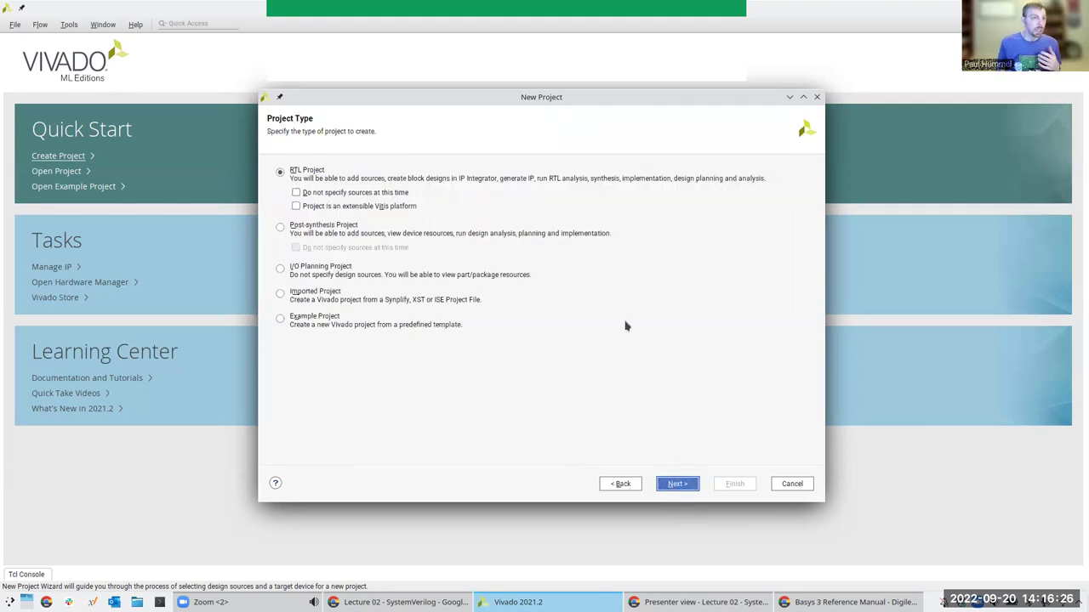
pyautogui.click(296, 194)
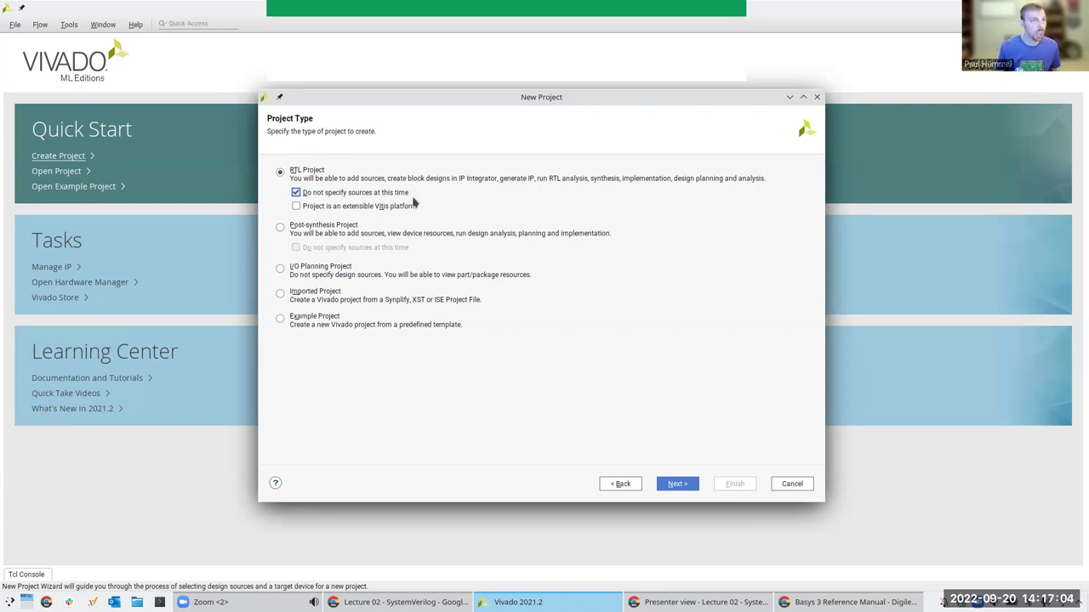
pyautogui.click(679, 486)
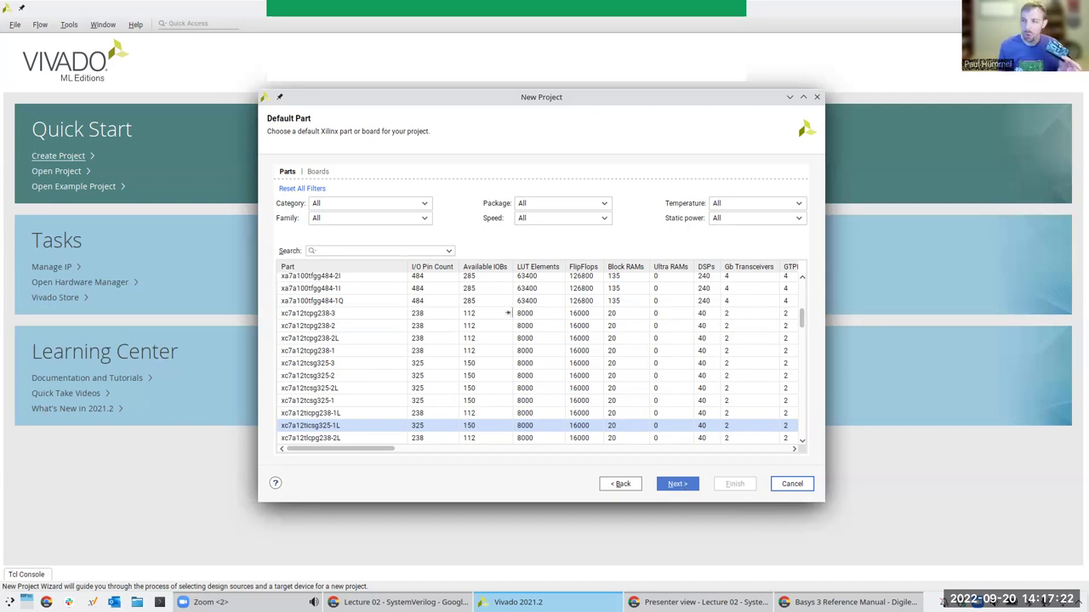
# - Filter the parts to category General Purpose, family Artix-7, package cpg236 and speed -1
pyautogui.click(406, 207)
pyautogui.click(379, 241)
pyautogui.click(369, 223)
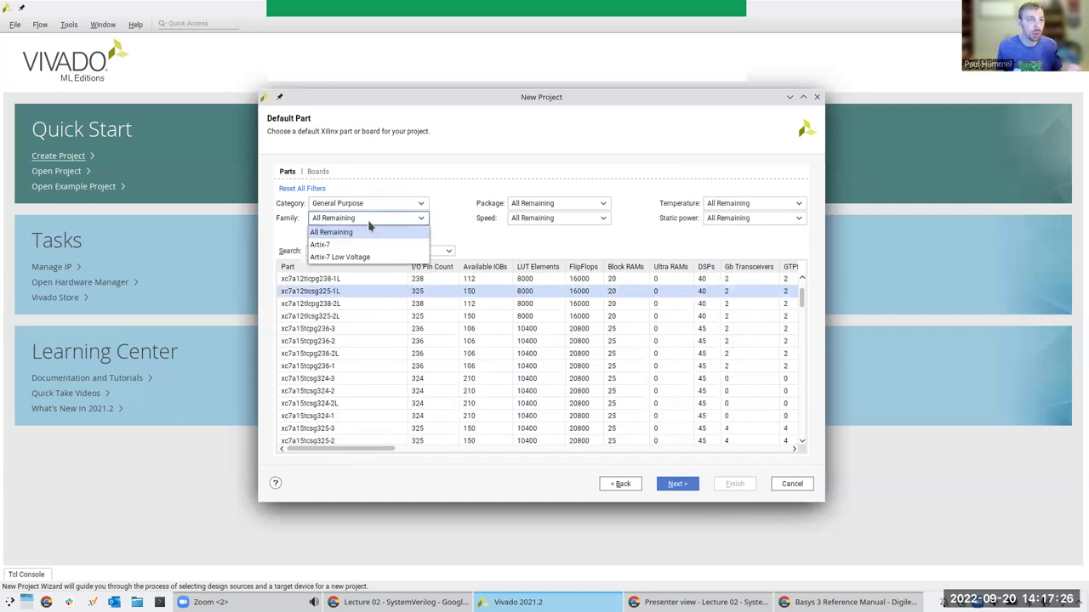
pyautogui.click(367, 244)
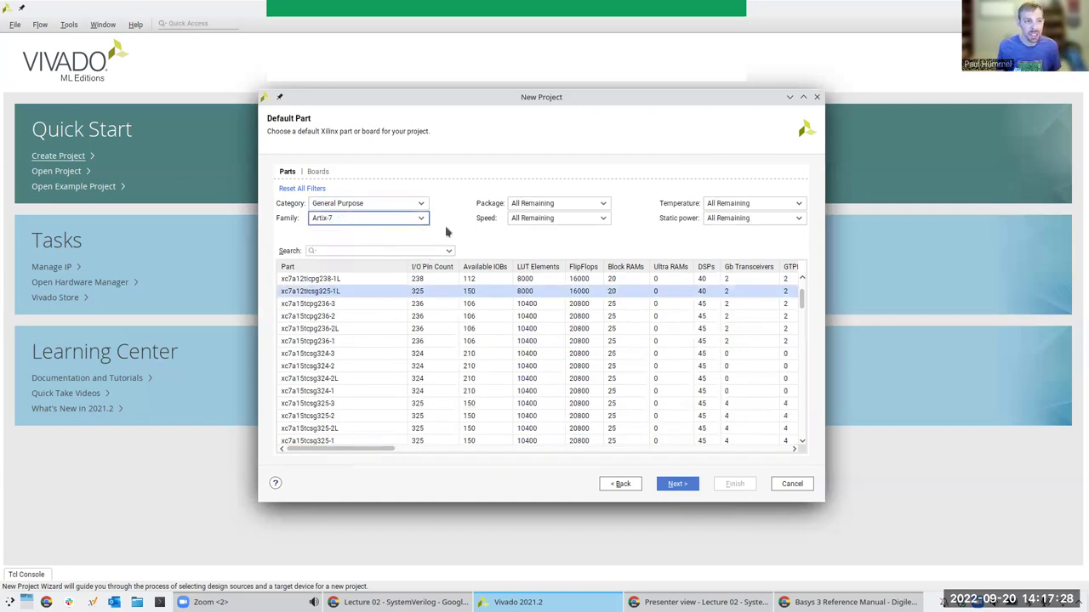
pyautogui.click(536, 207)
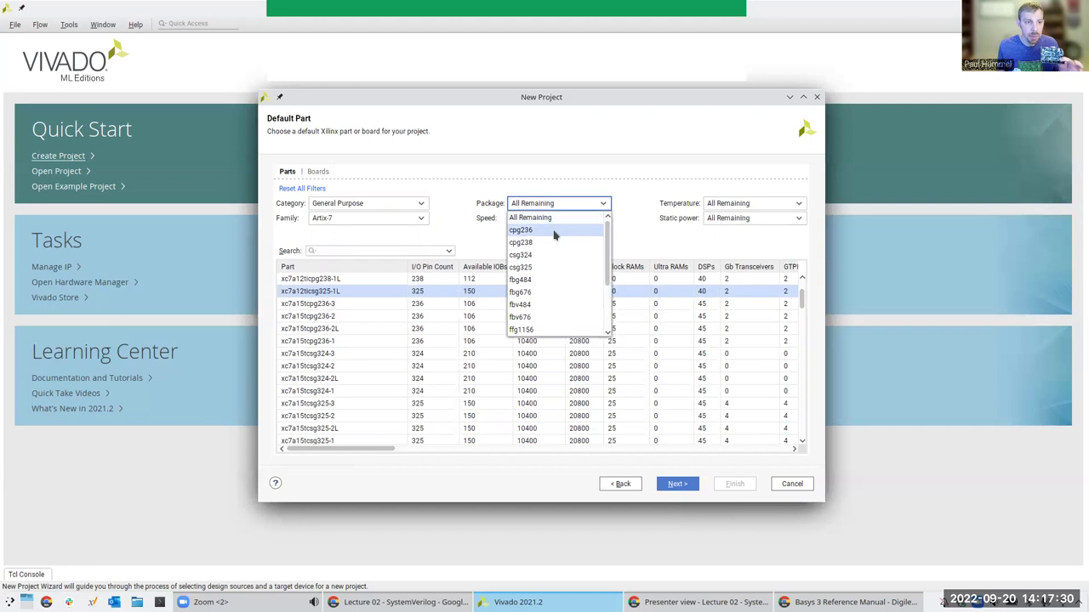
pyautogui.click(554, 231)
pyautogui.click(553, 221)
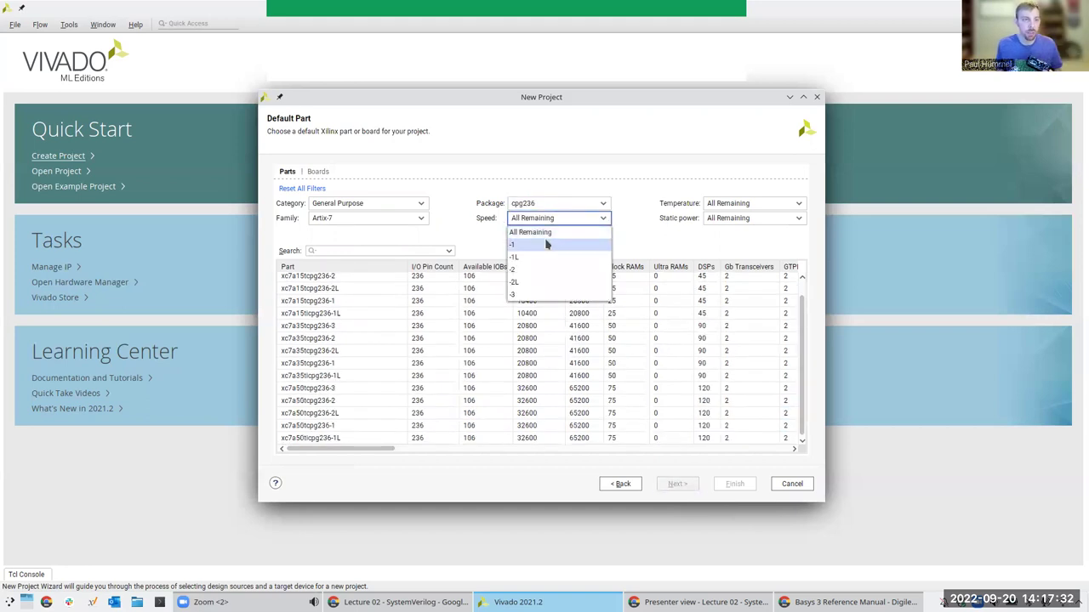
pyautogui.click(547, 245)
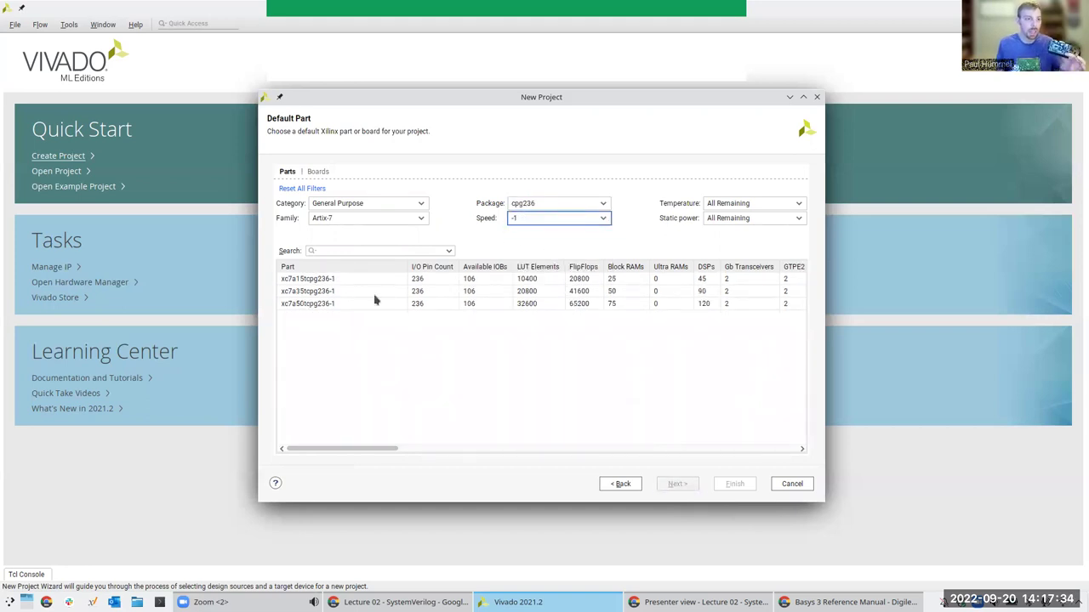
# - Choose xc7a35tcpg236-1 as the default part and finish creating the project
pyautogui.click(332, 294)
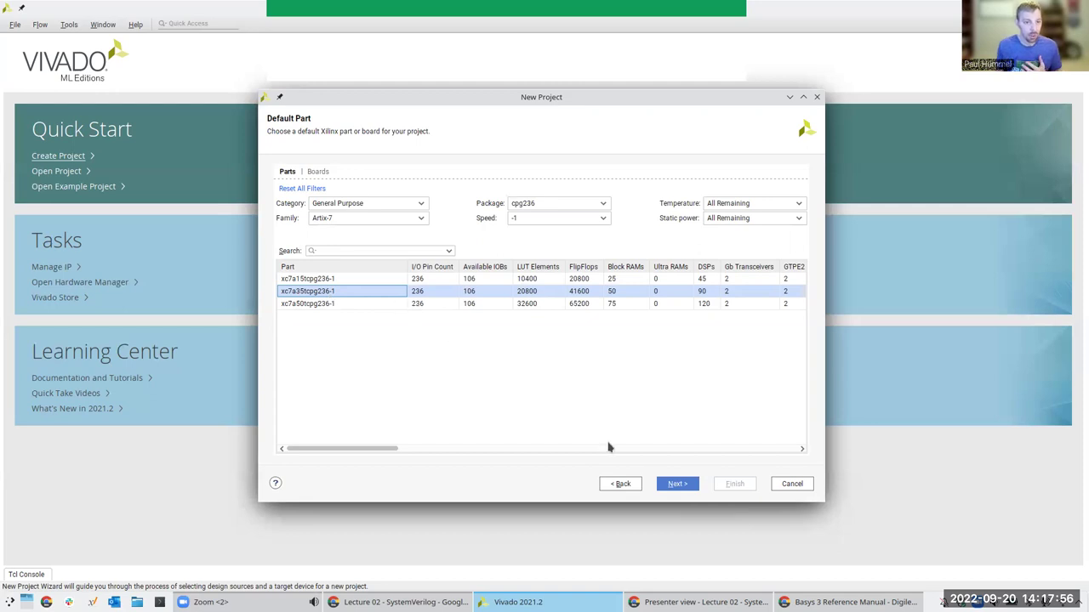
pyautogui.click(677, 484)
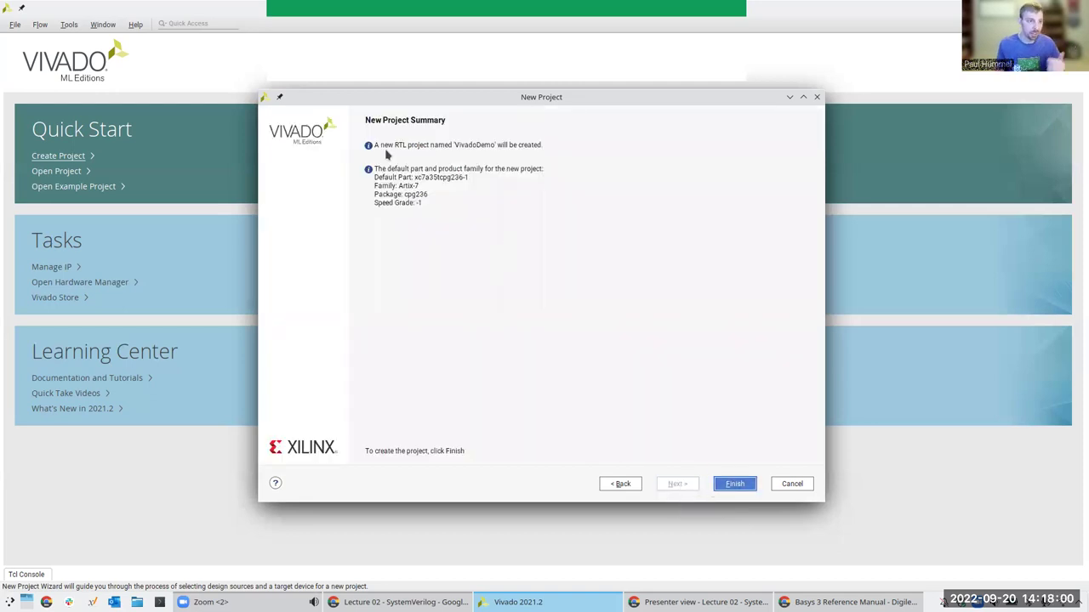
pyautogui.click(735, 485)
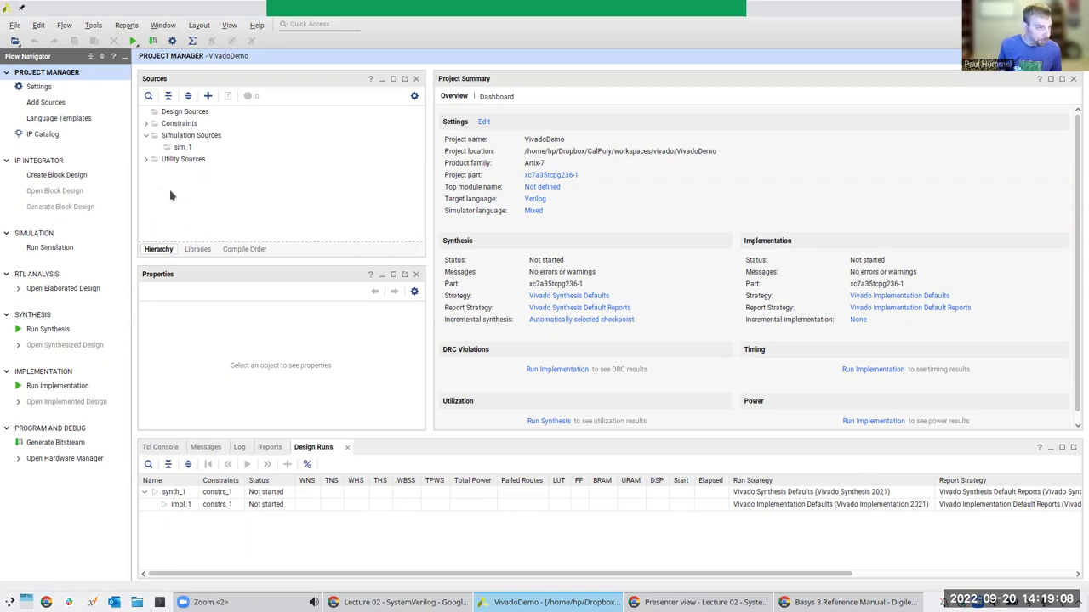
# - Start adding sources to the project with the option to add or create design sources
pyautogui.click(208, 97)
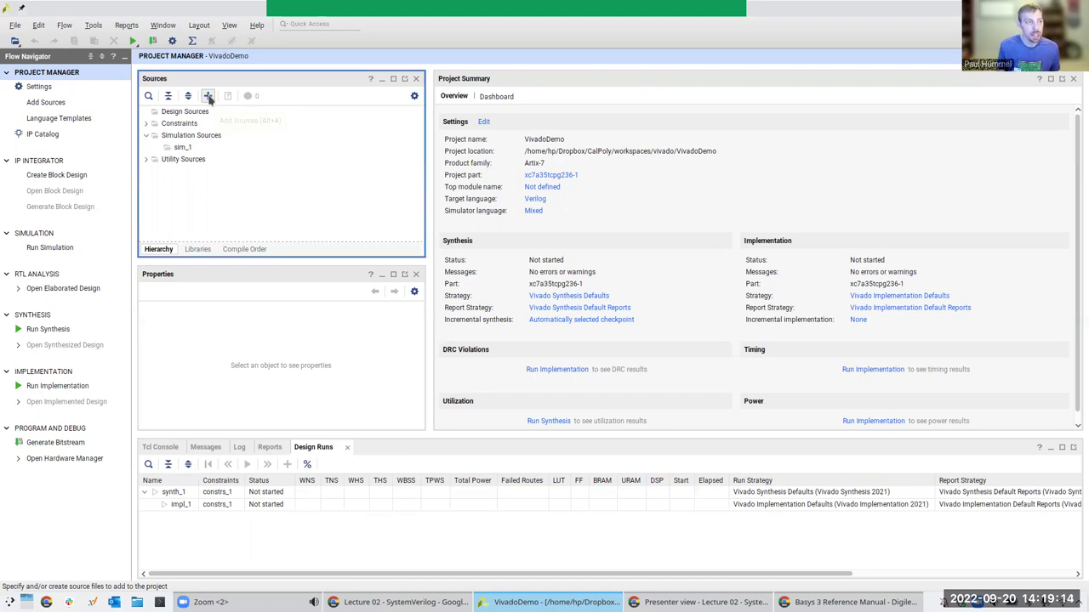
pyautogui.click(765, 445)
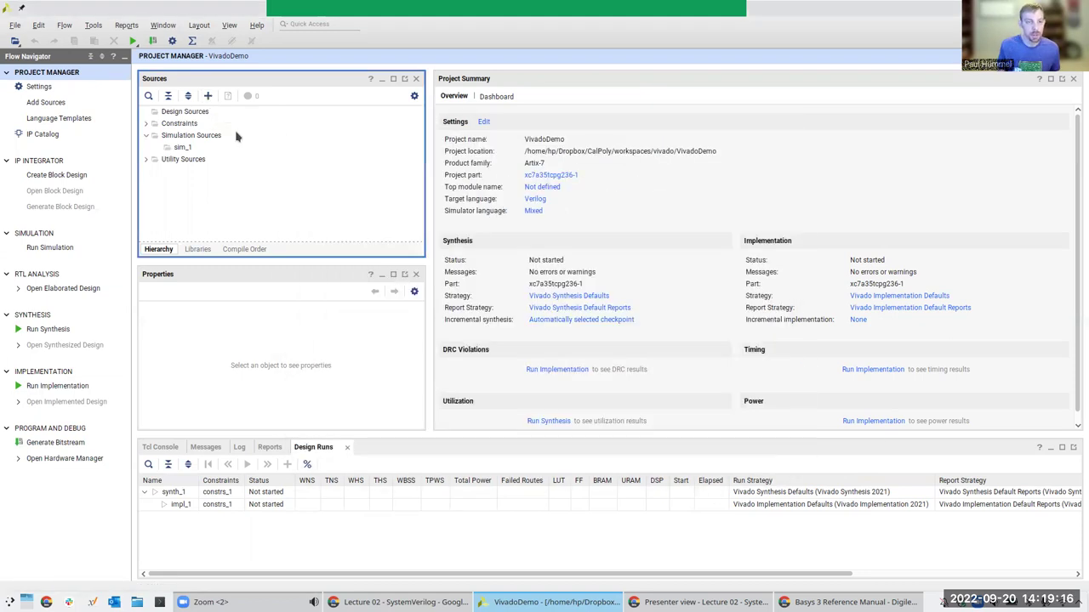
pyautogui.click(14, 26)
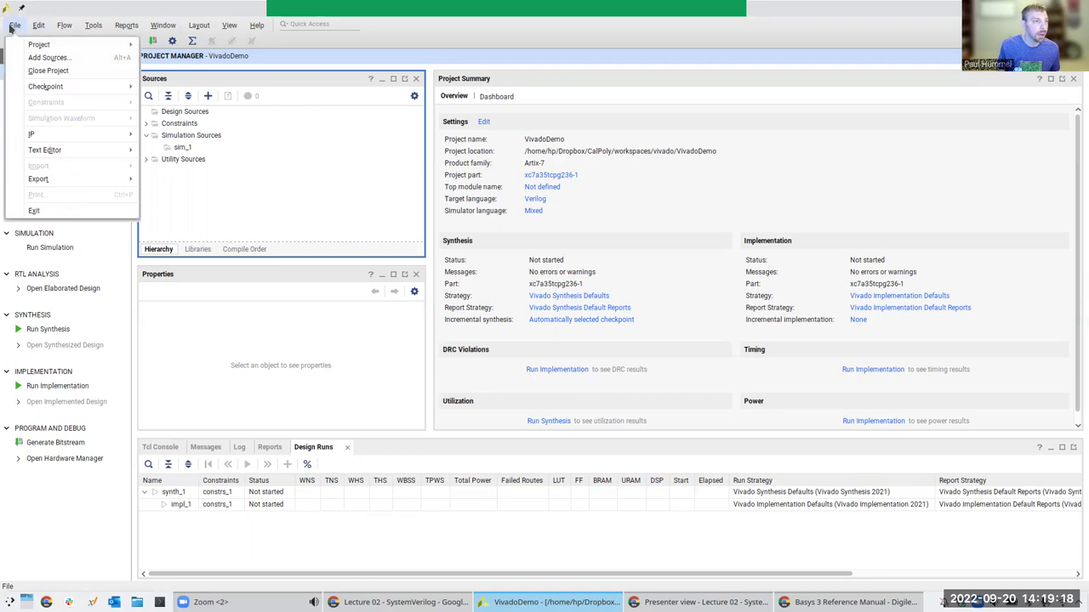
pyautogui.click(48, 57)
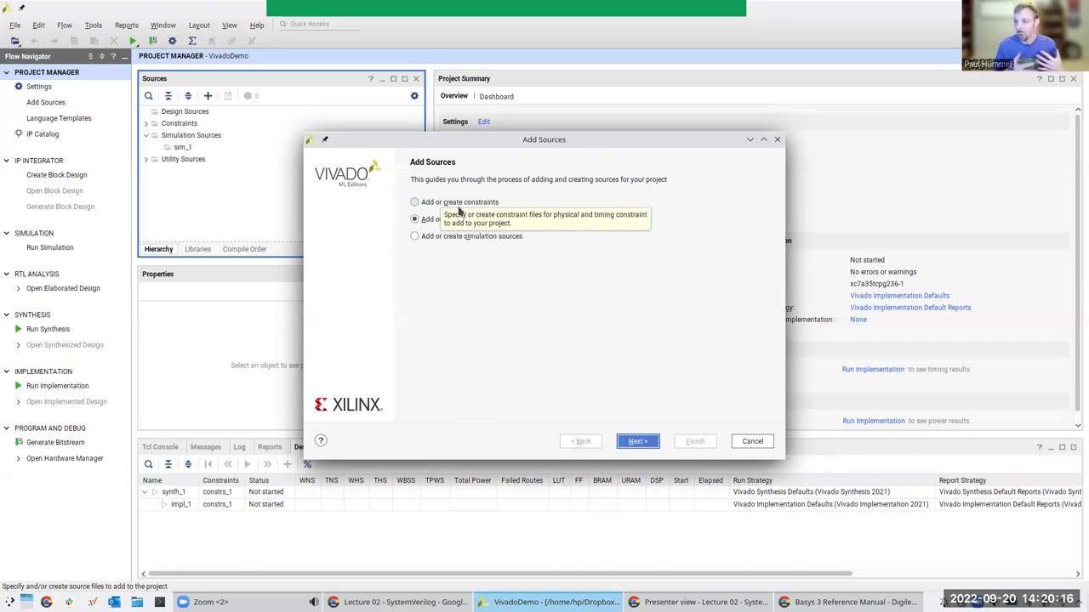
pyautogui.click(638, 442)
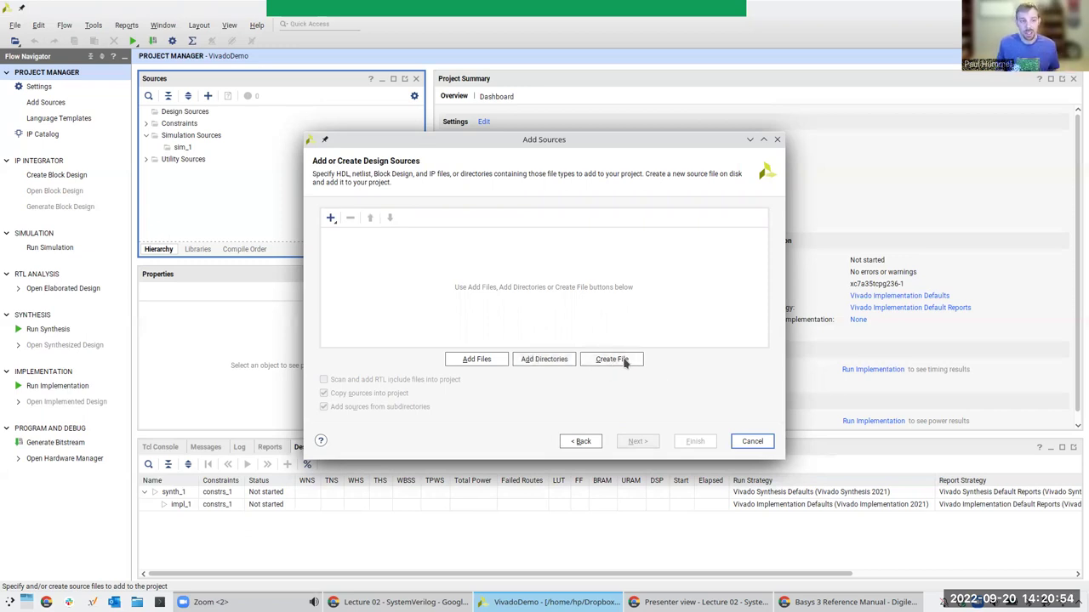
# - Create a SystemVerilog source file named Demo, local to the project, and finish adding it
pyautogui.click(331, 221)
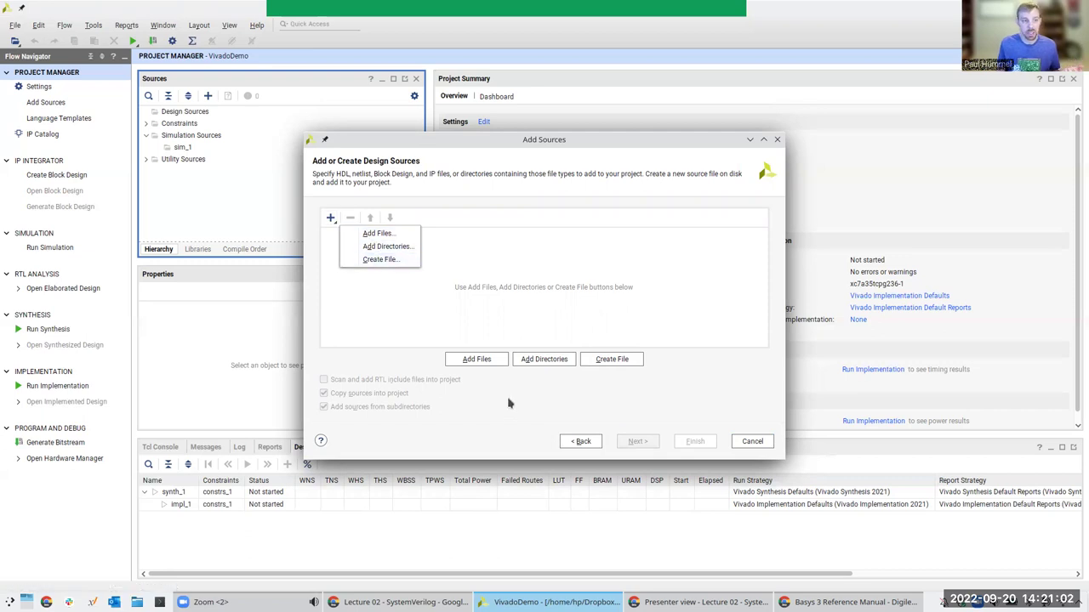
pyautogui.click(370, 260)
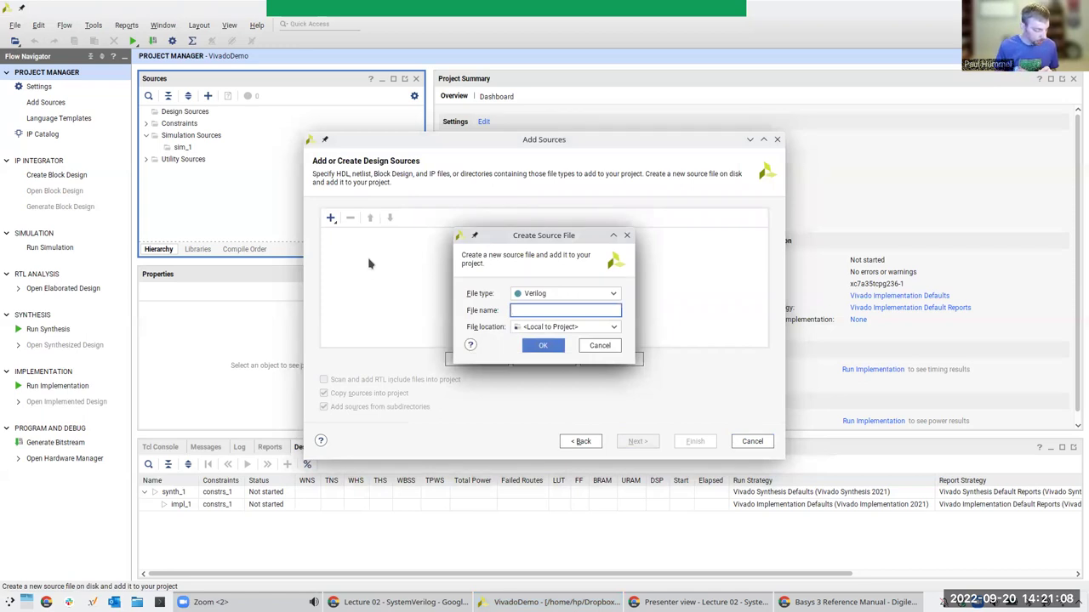
pyautogui.click(557, 295)
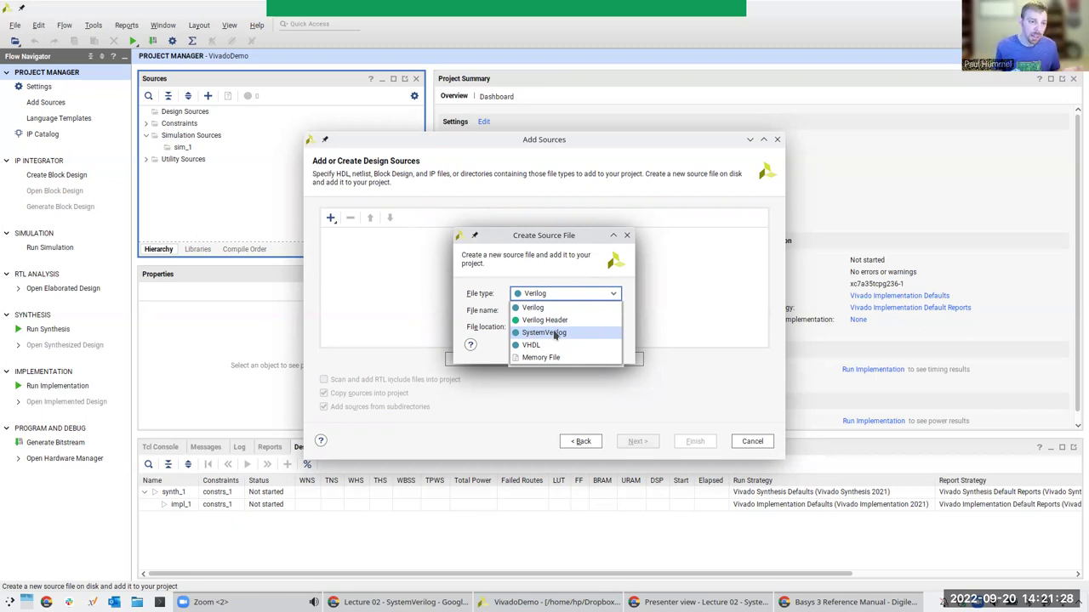
pyautogui.click(554, 334)
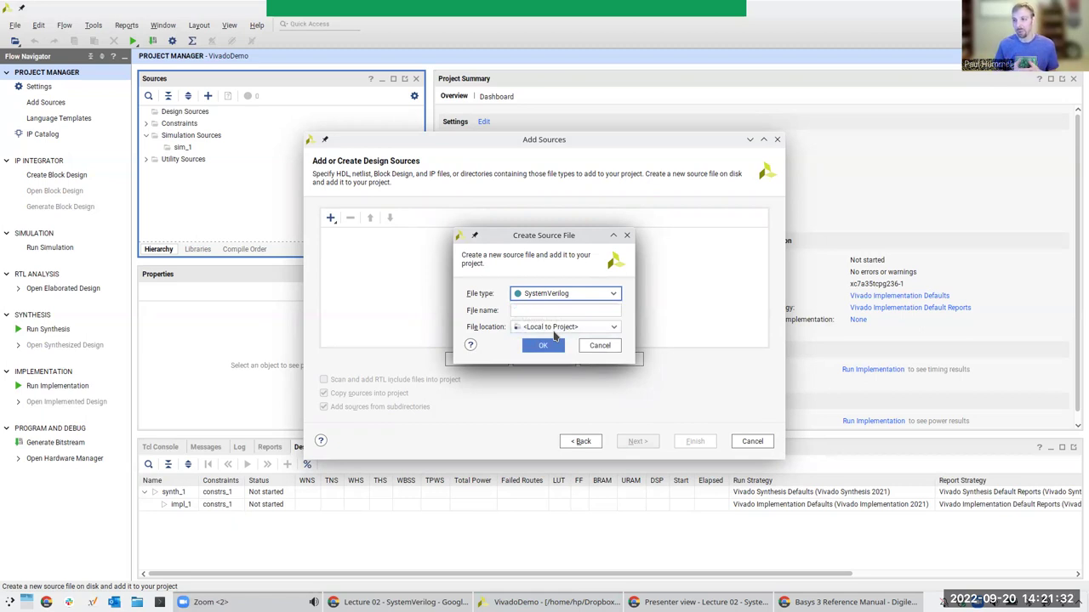
pyautogui.click(545, 311)
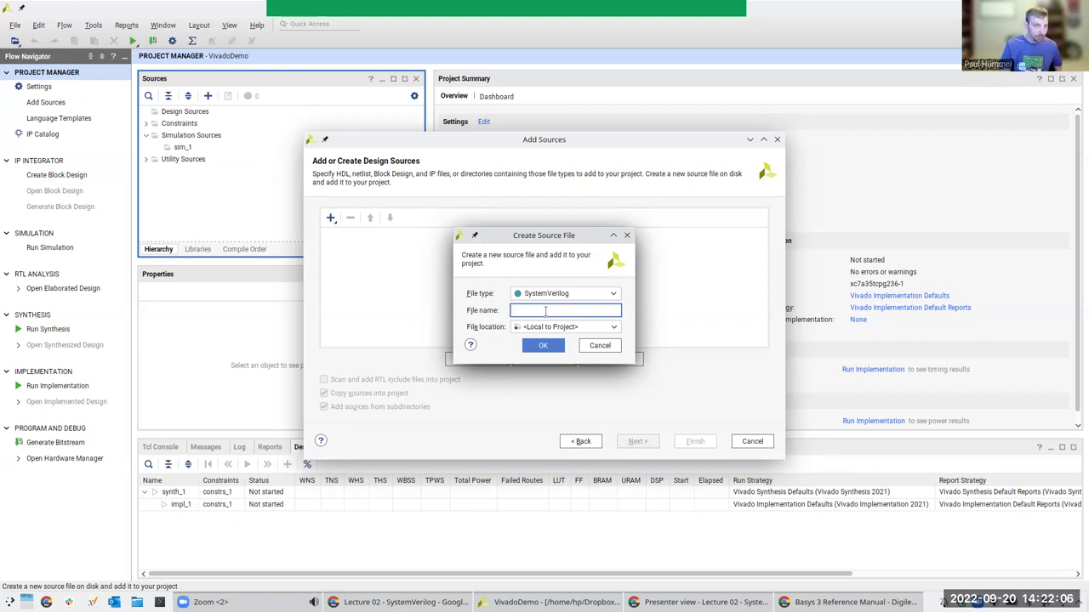
pyautogui.write('Demo')
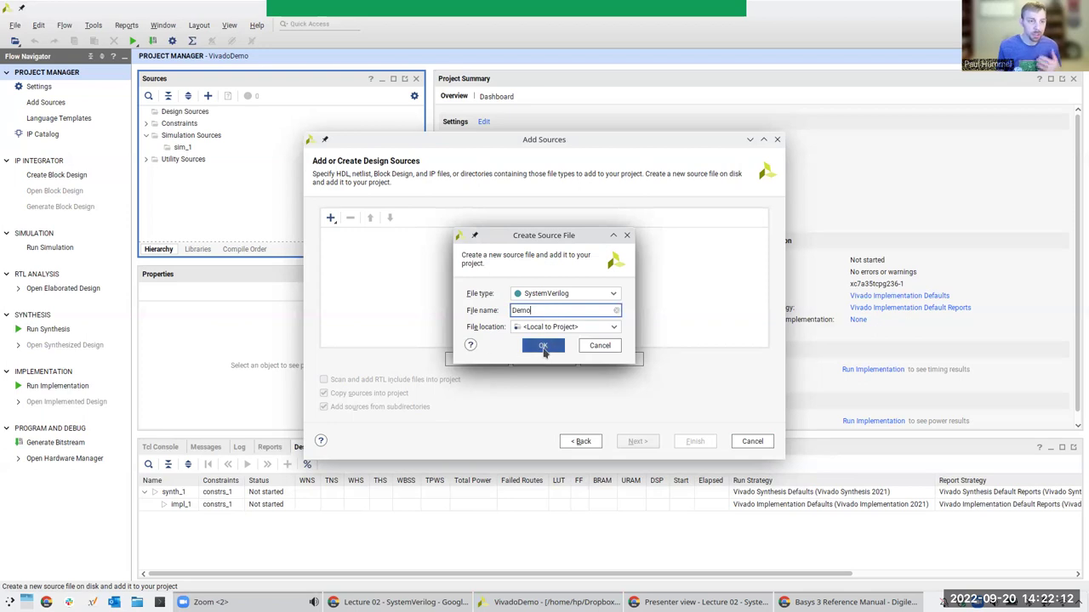
pyautogui.click(544, 347)
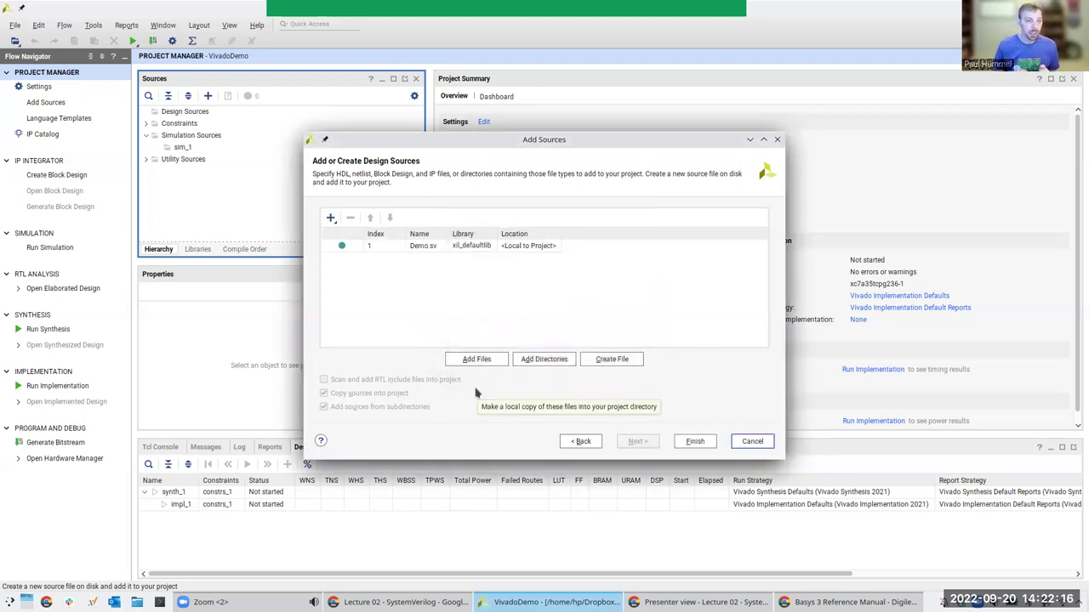
pyautogui.click(694, 441)
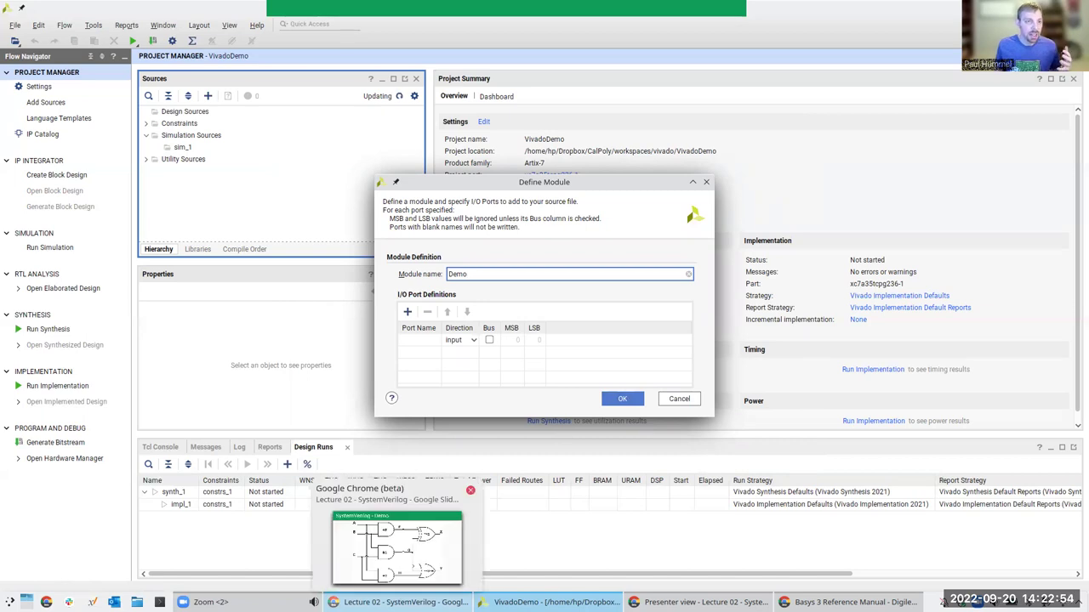
# - Switch to the lecture slides in Google Chrome and examine the SystemVerilog demo circuit's inputs and outputs
pyautogui.click(332, 602)
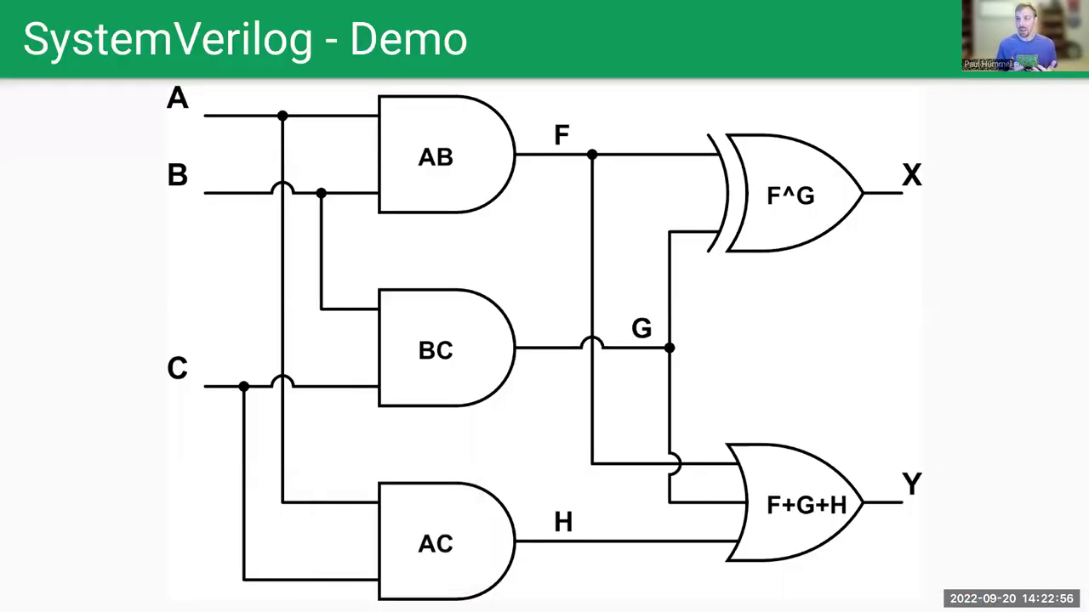